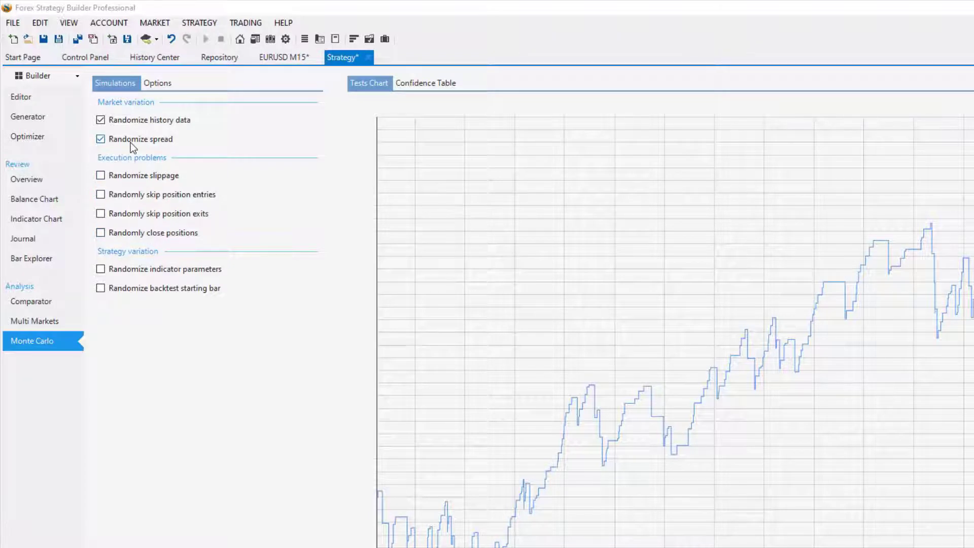
- Run the Monte Carlo simulation with spread randomization off and only history data randomized
{"action": "left_click", "coordinate": [117, 139]}
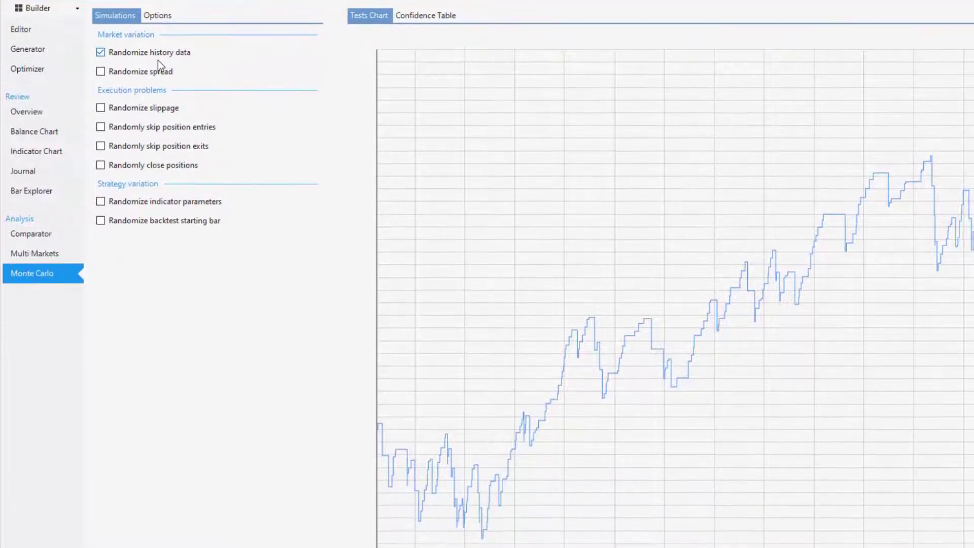
{"action": "left_click", "coordinate": [122, 524]}
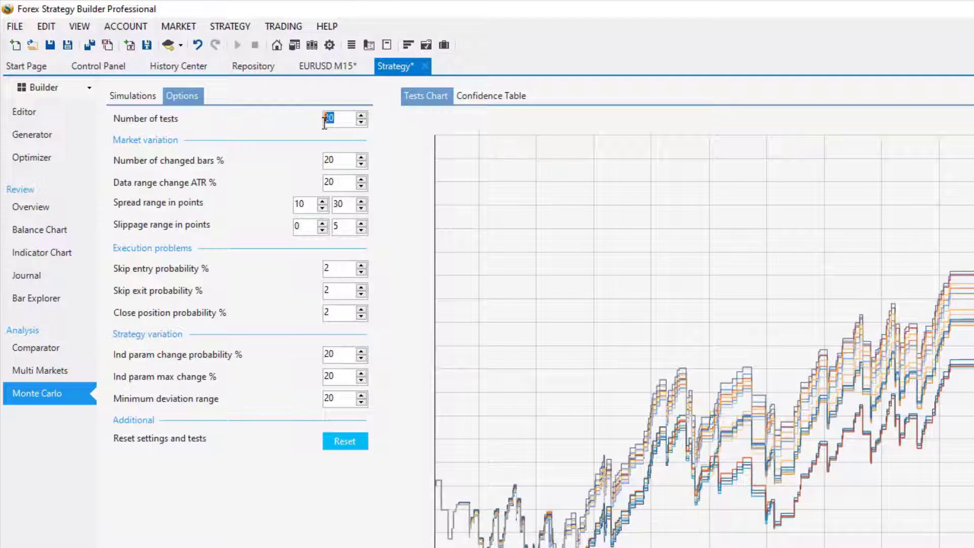
- Set the Monte Carlo number of tests to 20
{"action": "double_click", "coordinate": [327, 118]}
{"action": "type", "text": "10"}
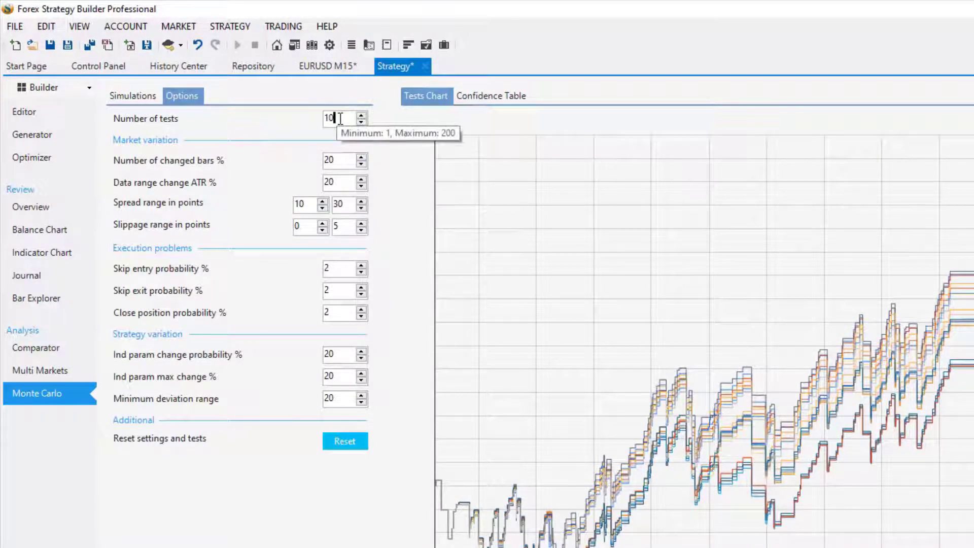
{"action": "double_click", "coordinate": [329, 118]}
{"action": "type", "text": "20"}
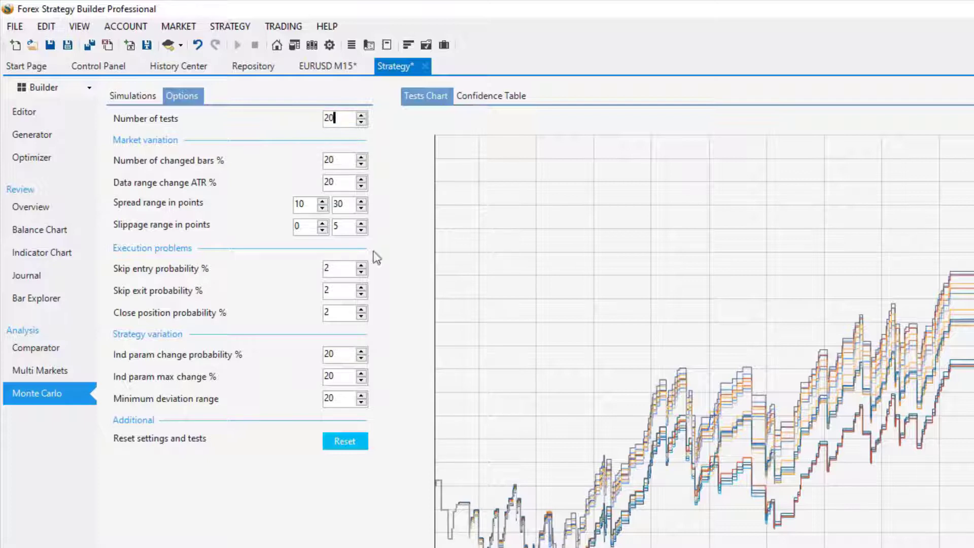
- Randomize only the spread, check its range in the settings, and rerun the tests
{"action": "left_click", "coordinate": [133, 96]}
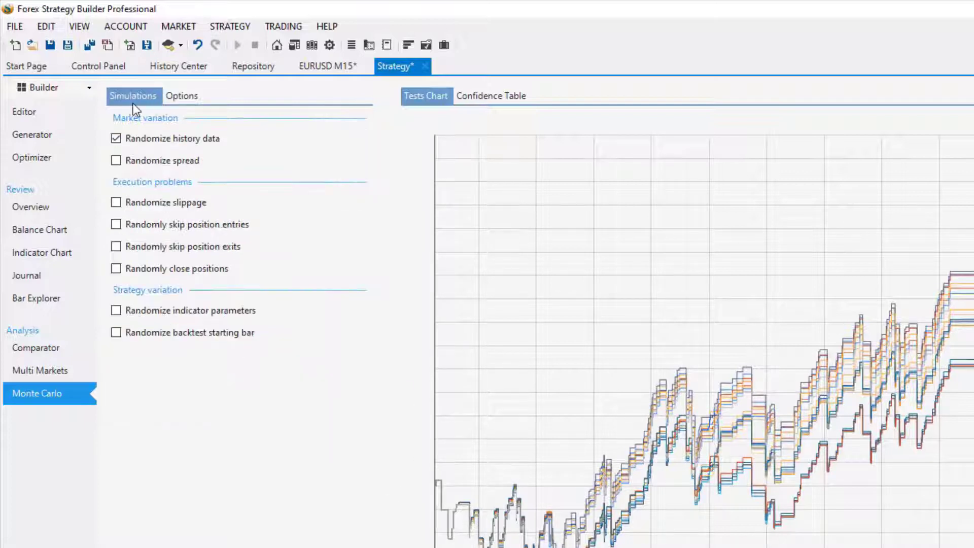
{"action": "left_click", "coordinate": [116, 161]}
{"action": "left_click", "coordinate": [116, 139]}
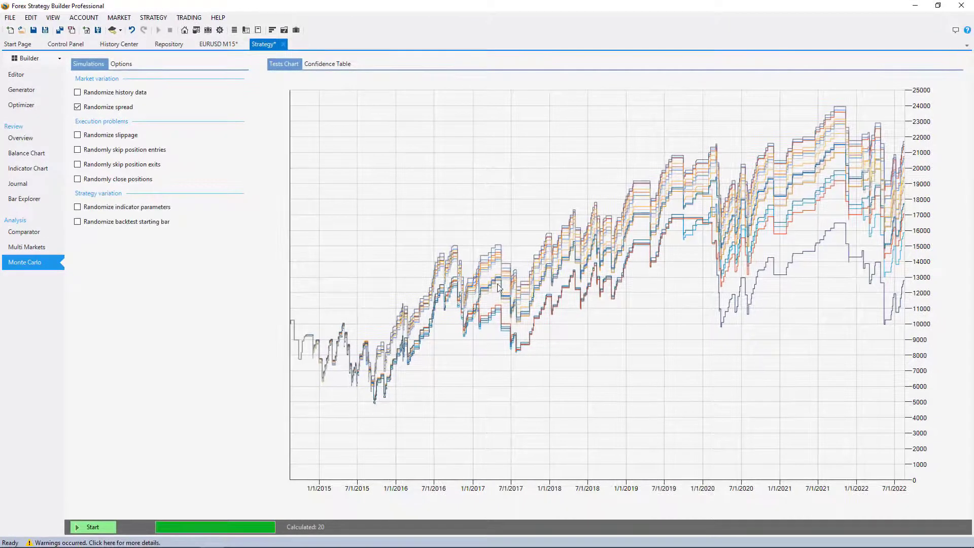
{"action": "left_click", "coordinate": [120, 66]}
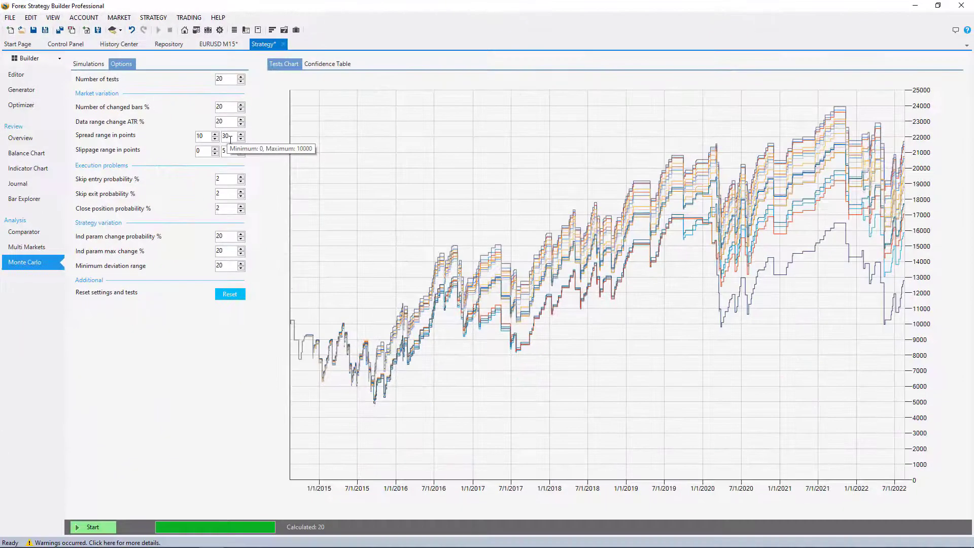
{"action": "left_click", "coordinate": [88, 63]}
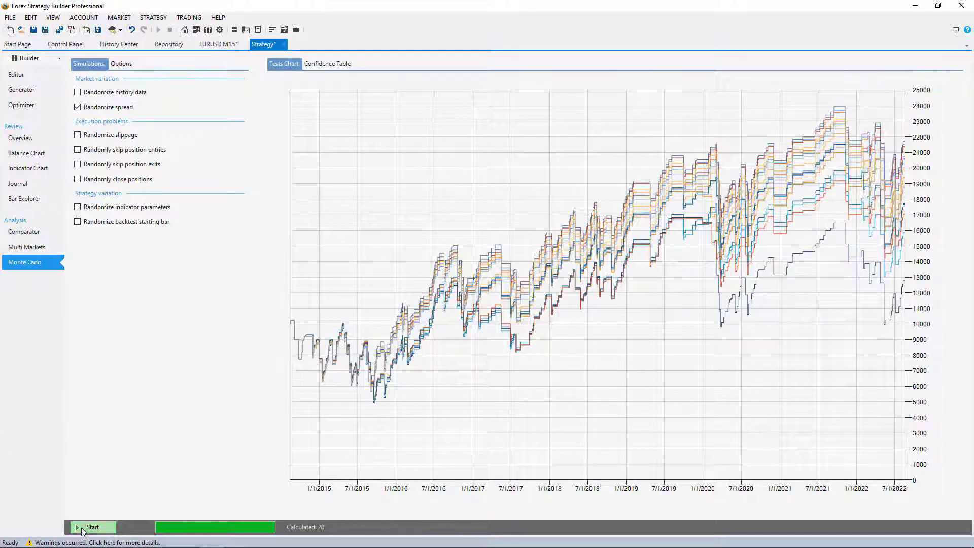
{"action": "left_click", "coordinate": [82, 528]}
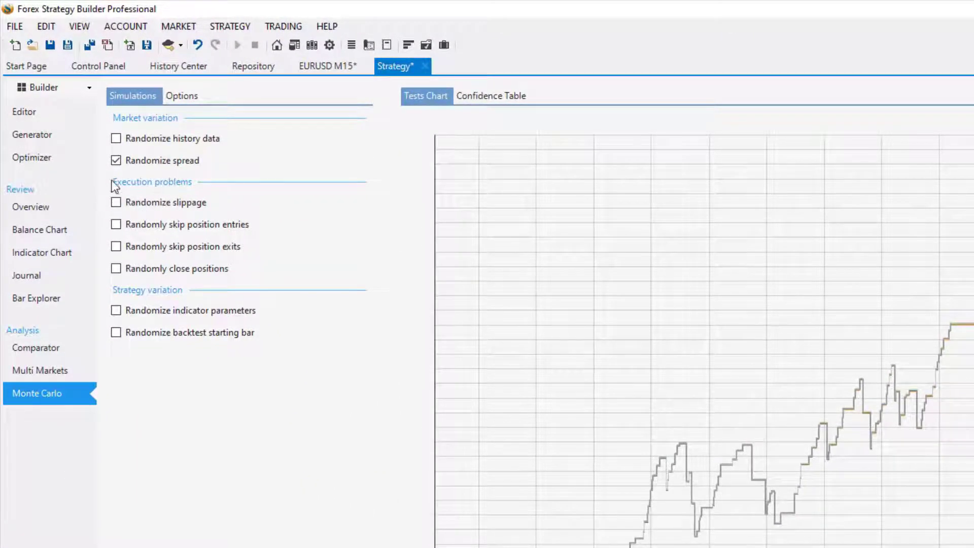
- Turn off spread randomization on the Simulations tab
{"action": "left_click", "coordinate": [115, 162]}
- Enable indicator parameter randomization and review the Keltner Channel settings in the EURUSD M15 strategy
{"action": "left_click", "coordinate": [117, 311]}
{"action": "left_click", "coordinate": [329, 67]}
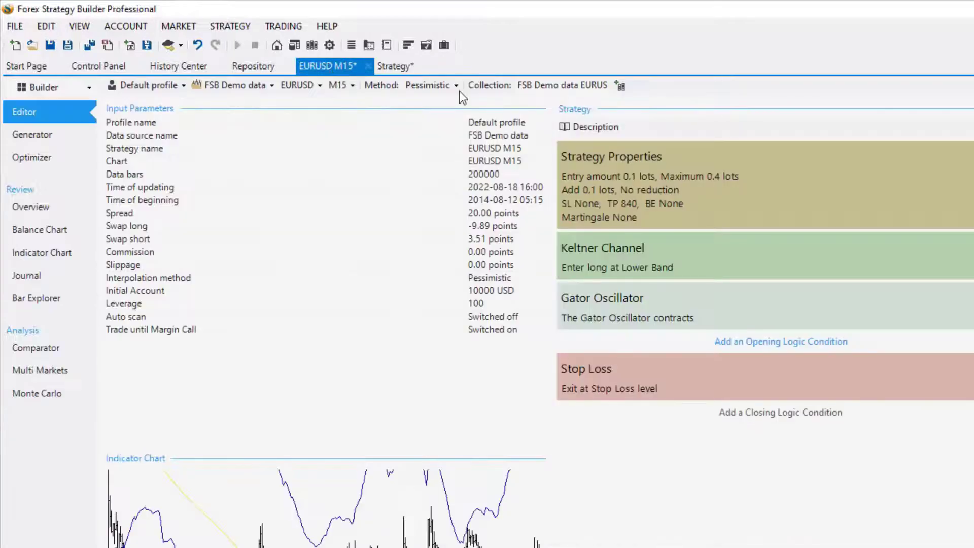
{"action": "left_click", "coordinate": [649, 260]}
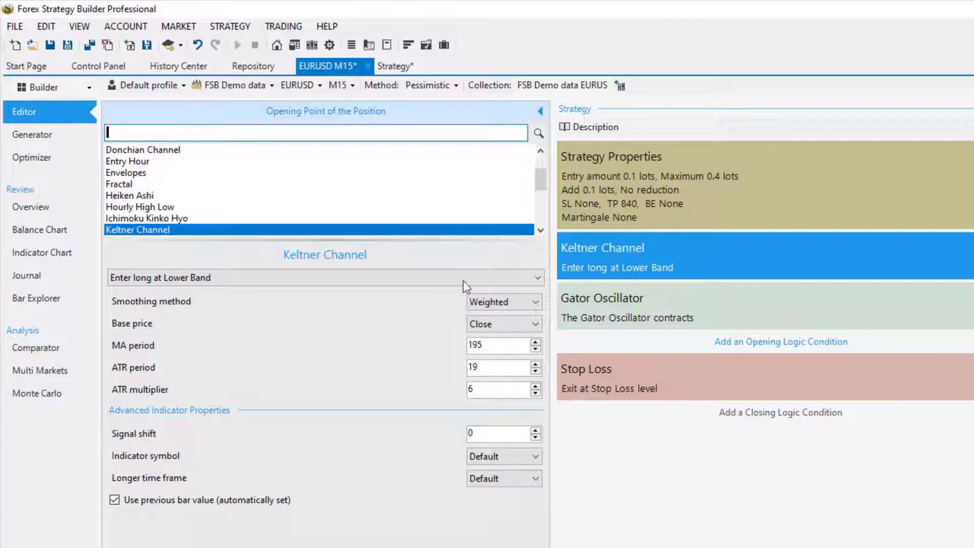
{"action": "left_click", "coordinate": [395, 66]}
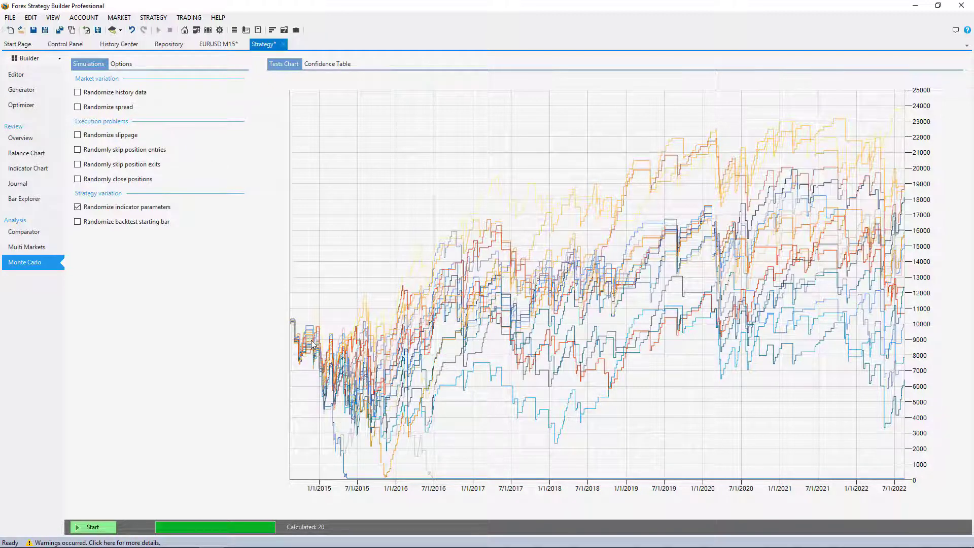
- Review the Monte Carlo confidence table, then go back to the tests chart
{"action": "left_click", "coordinate": [311, 64]}
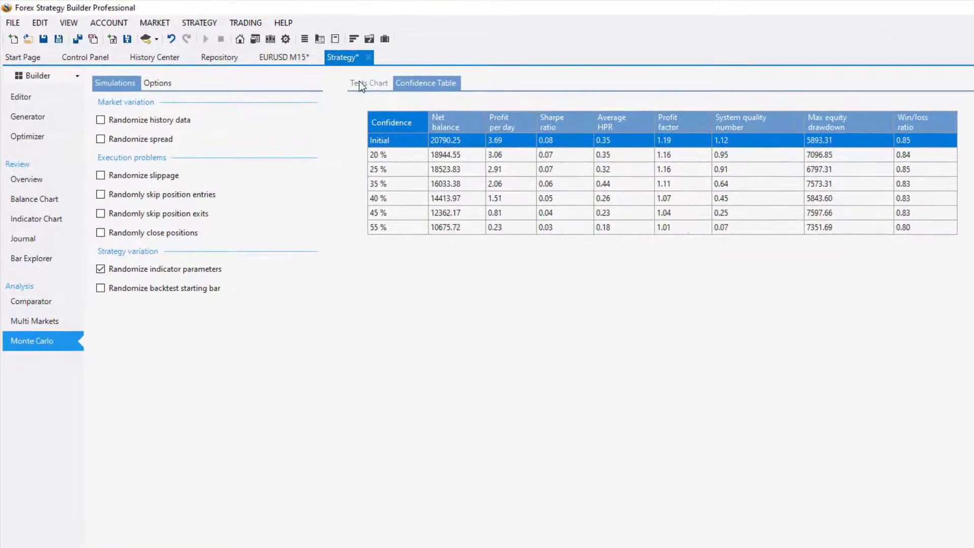
{"action": "left_click", "coordinate": [328, 76]}
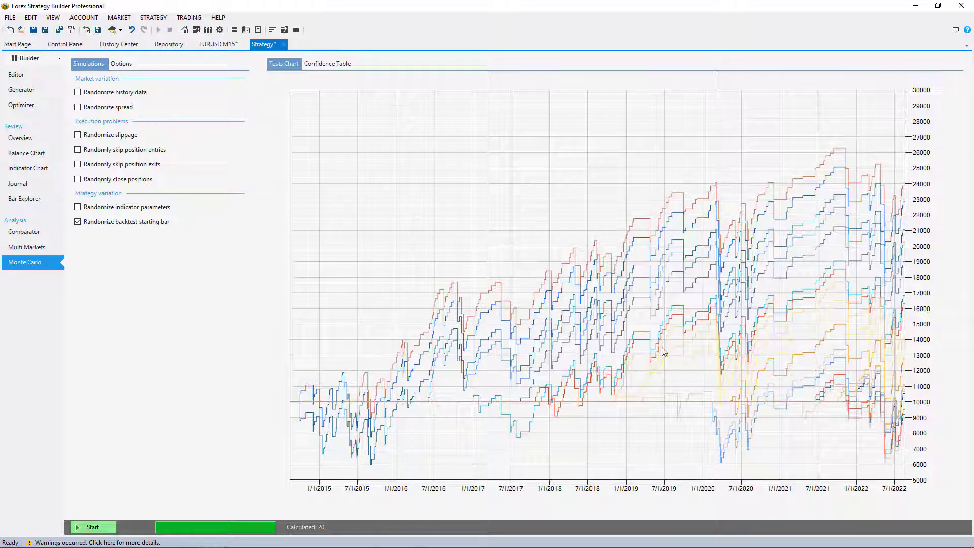
- Run the tests randomizing spread and indicator parameters, with backtest starting bar off
{"action": "left_click", "coordinate": [77, 222]}
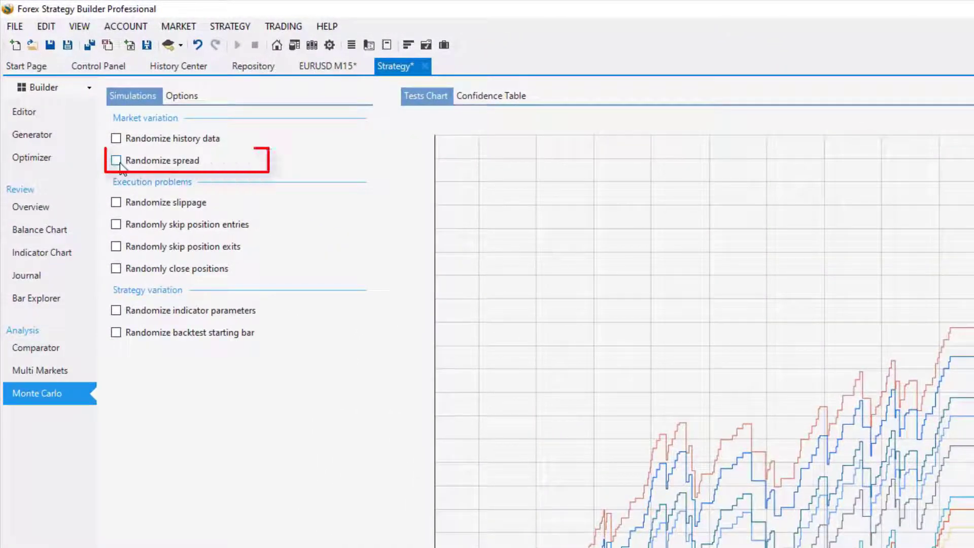
{"action": "left_click", "coordinate": [117, 162]}
{"action": "left_click", "coordinate": [115, 310]}
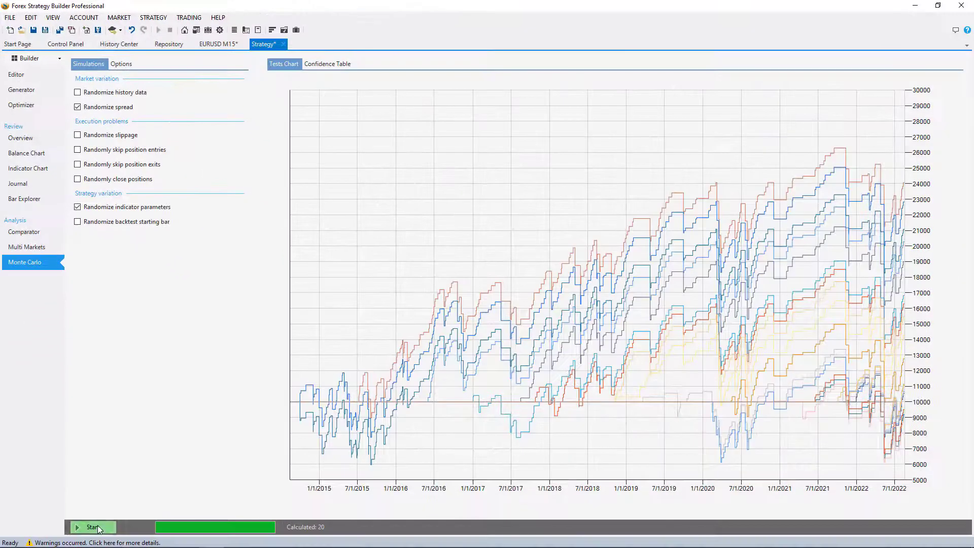
{"action": "left_click", "coordinate": [94, 527]}
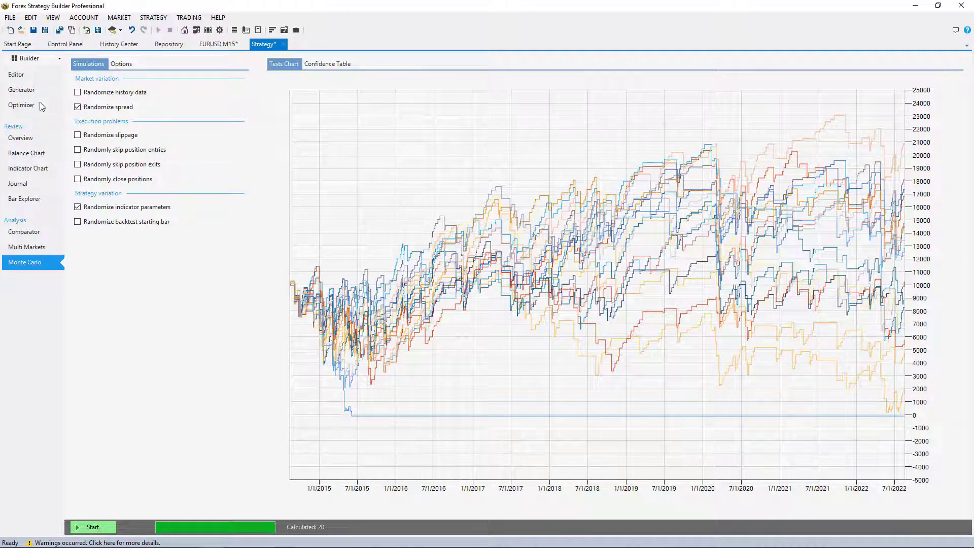
- Inspect the Keltner Channel parameters, nudging the MA period up one and back to 95
{"action": "left_click", "coordinate": [29, 76]}
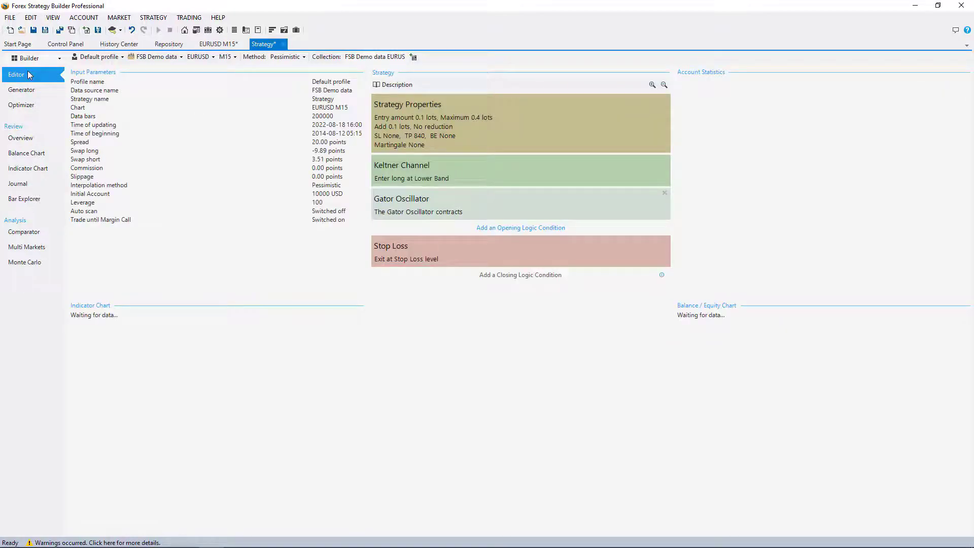
{"action": "mouse_move", "coordinate": [469, 160]}
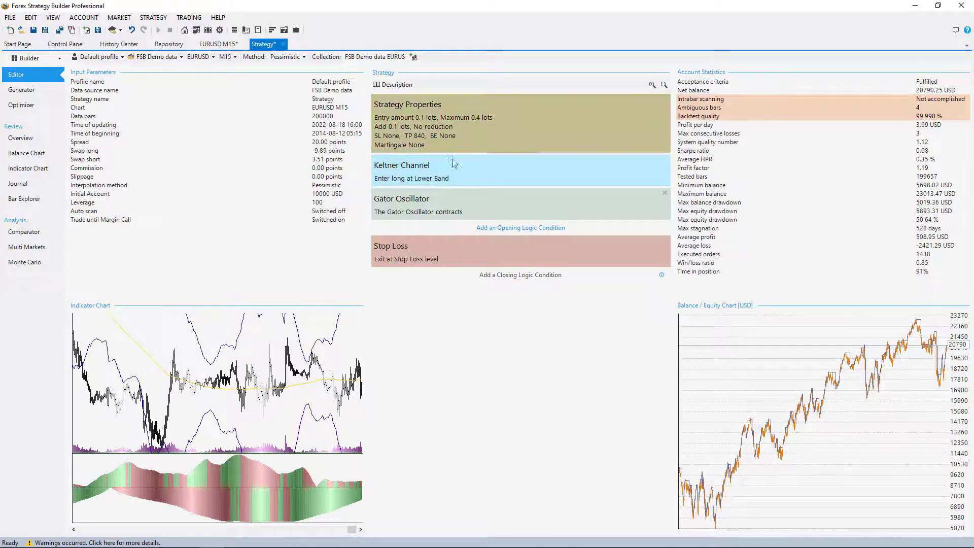
{"action": "left_click", "coordinate": [446, 165]}
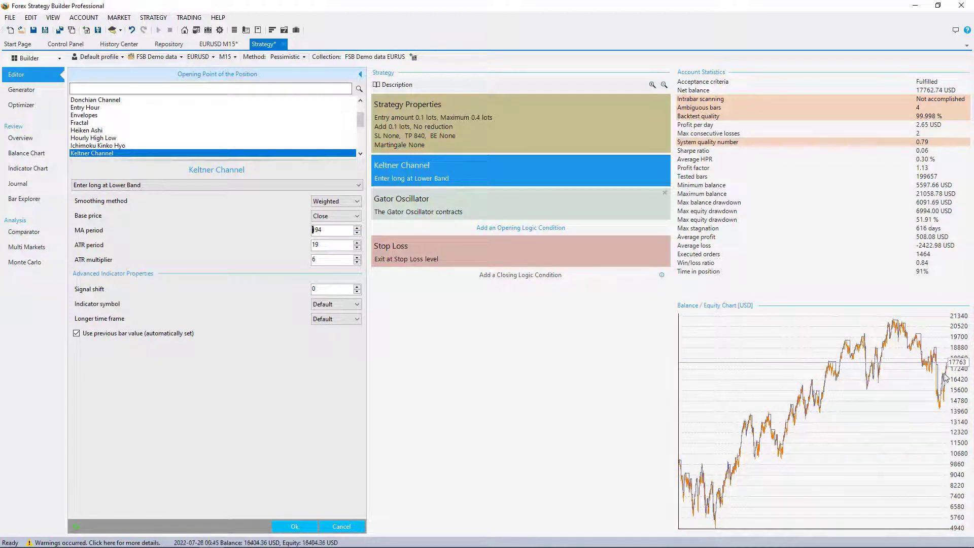
{"action": "left_click", "coordinate": [356, 228]}
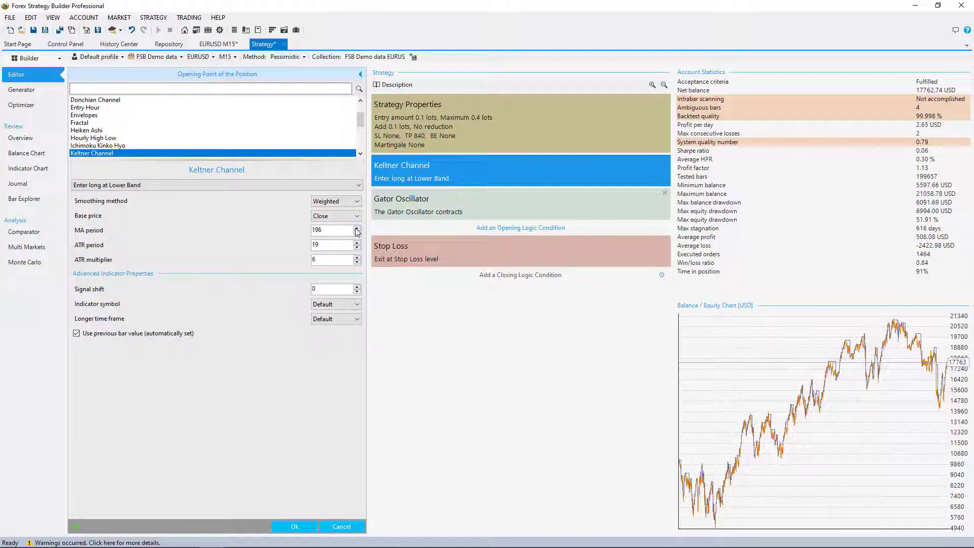
{"action": "left_click", "coordinate": [357, 233]}
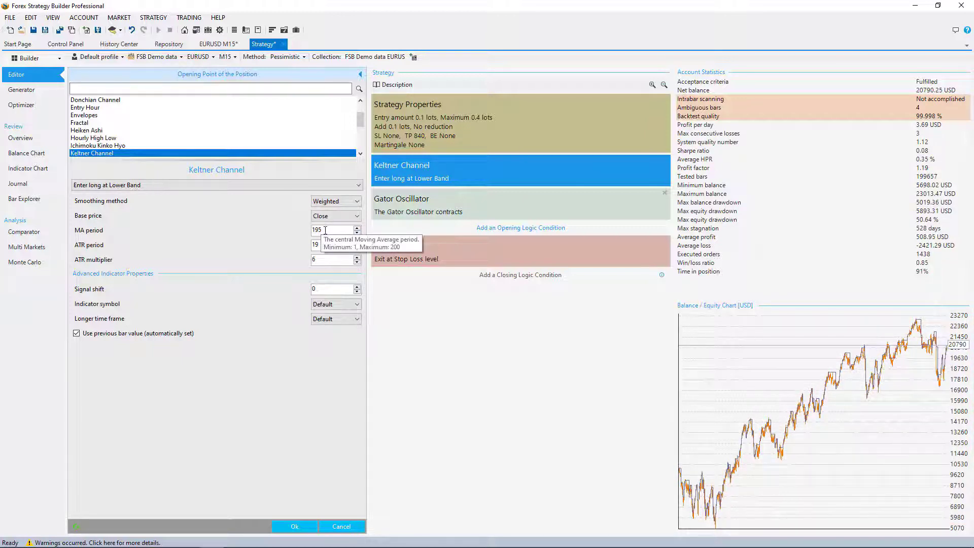
- Try a higher Gator Oscillator Jaws period, restore it, and show the Strategy Properties
{"action": "left_click", "coordinate": [388, 216]}
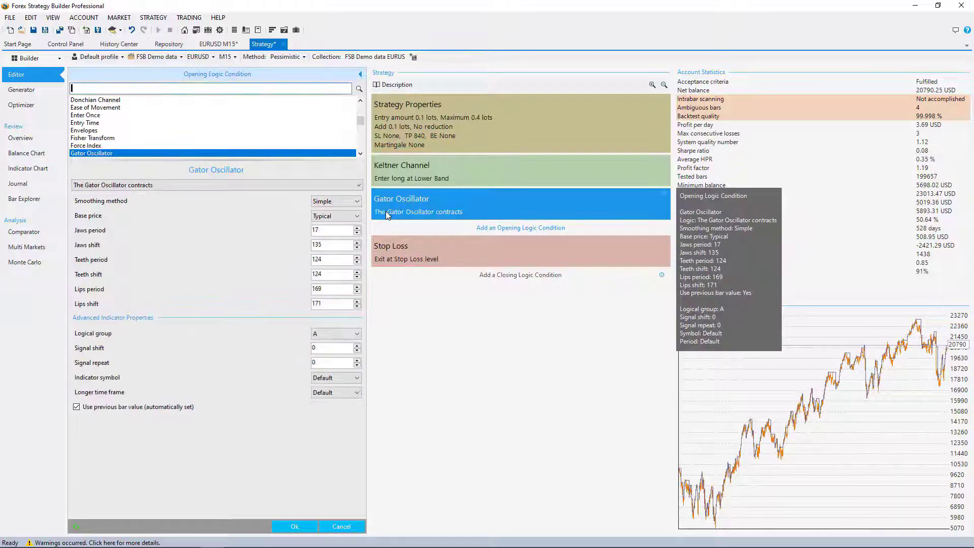
{"action": "left_click", "coordinate": [357, 228]}
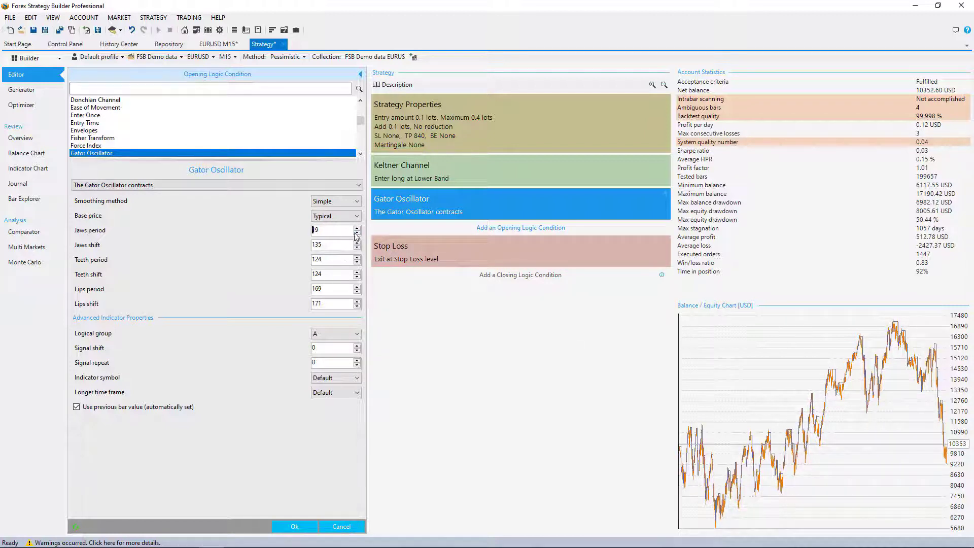
{"action": "left_click", "coordinate": [425, 316]}
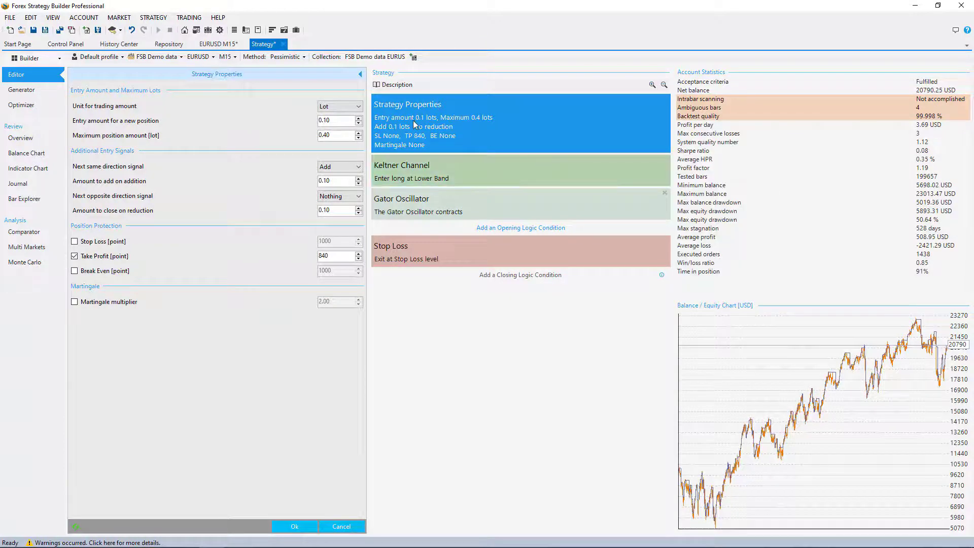
- Set Maximum position amount to 0.30, 0.20, 0.50, and finally back to 0.40 lots
{"action": "left_click", "coordinate": [13, 267]}
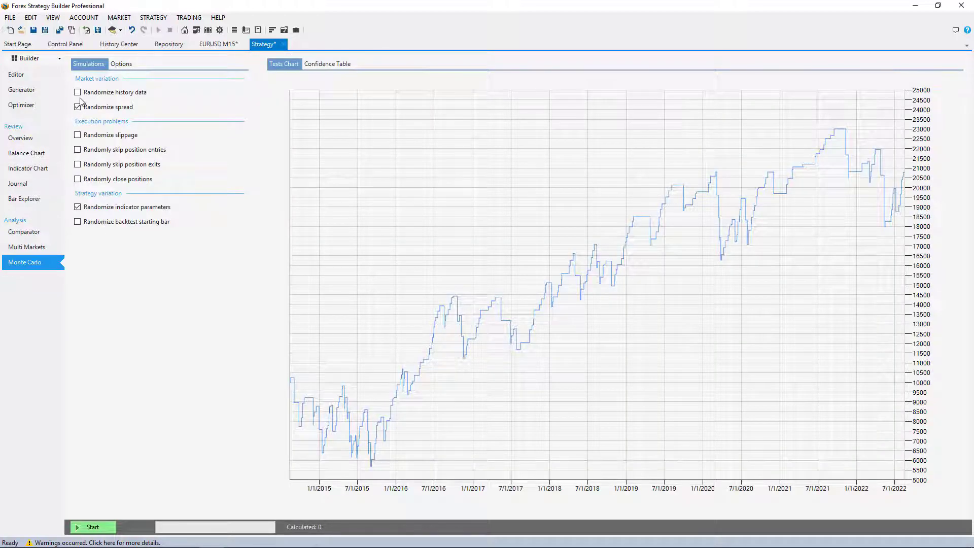
{"action": "left_click", "coordinate": [40, 77]}
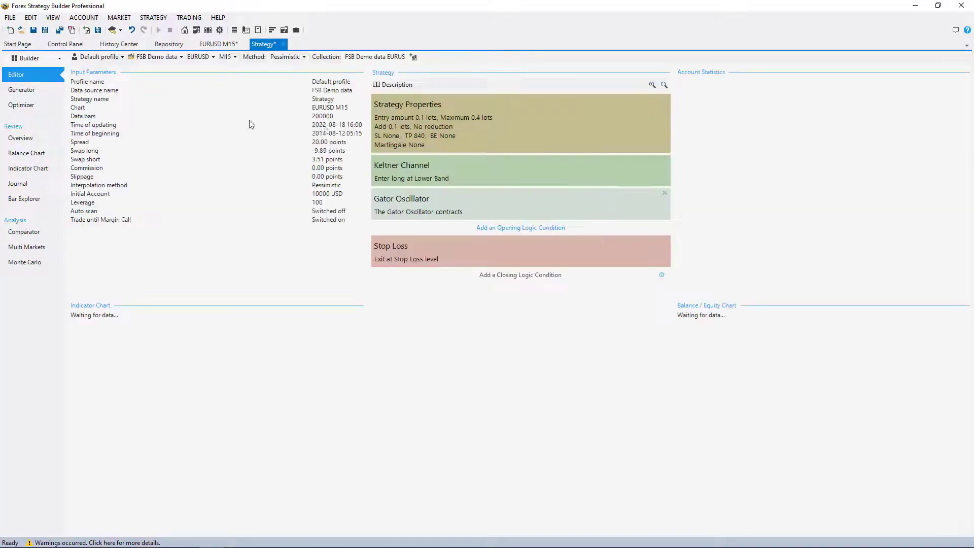
{"action": "left_click", "coordinate": [477, 131]}
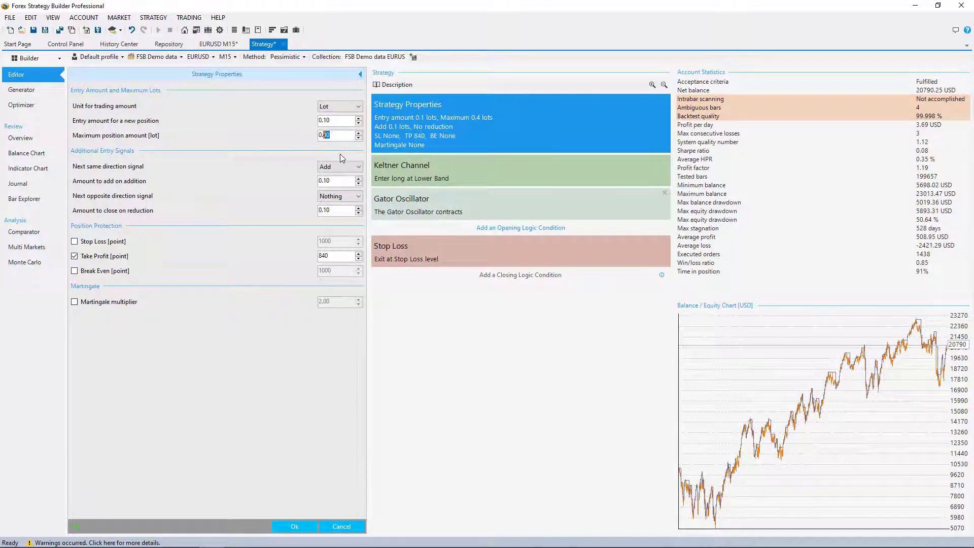
{"action": "type", "text": "30"}
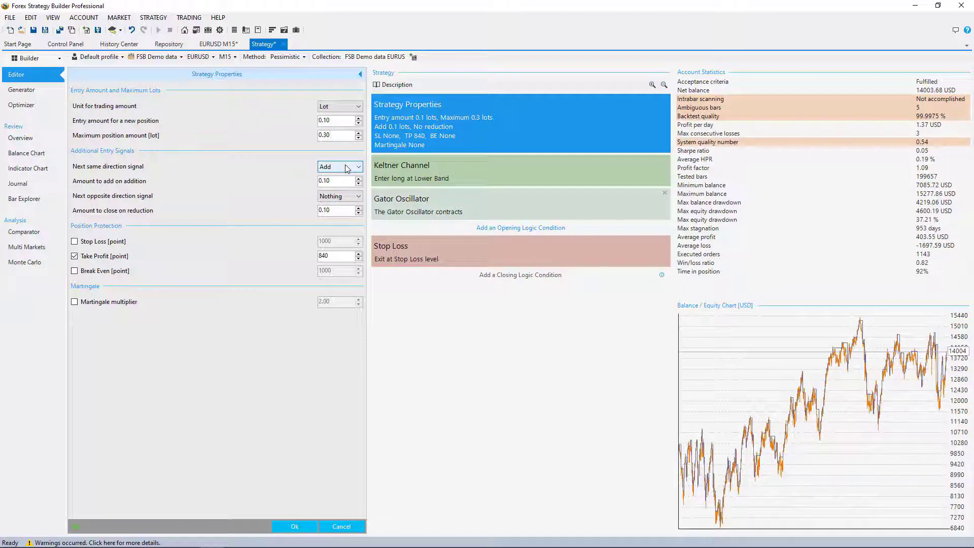
{"action": "key", "text": "BackSpace"}
{"action": "key", "text": "BackSpace"}
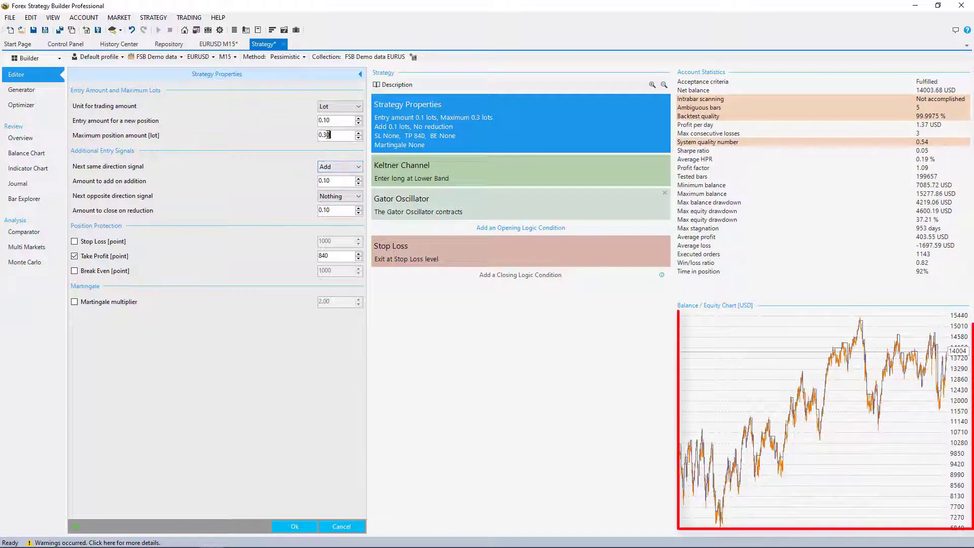
{"action": "type", "text": "2"}
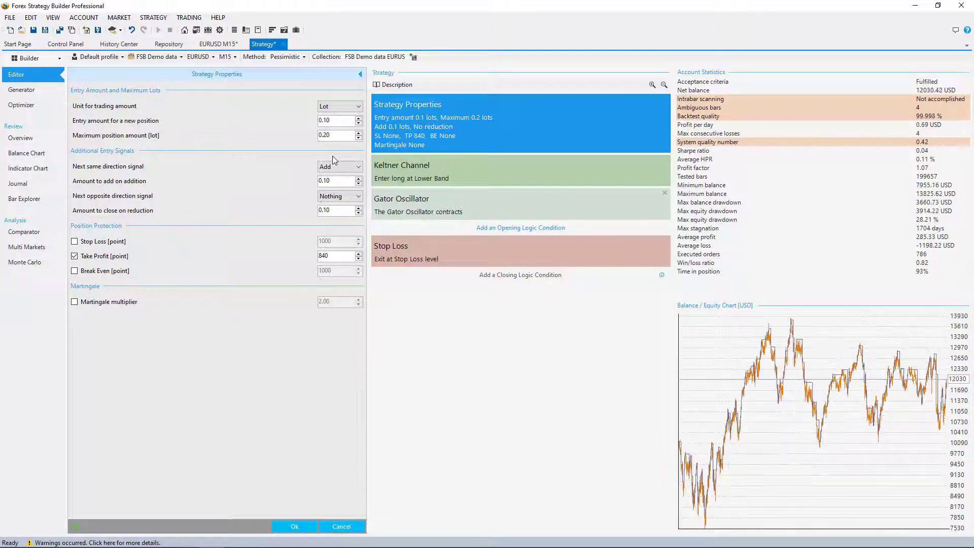
{"action": "left_click_drag", "start_coordinate": [330, 135], "coordinate": [325, 136]}
{"action": "type", "text": "50"}
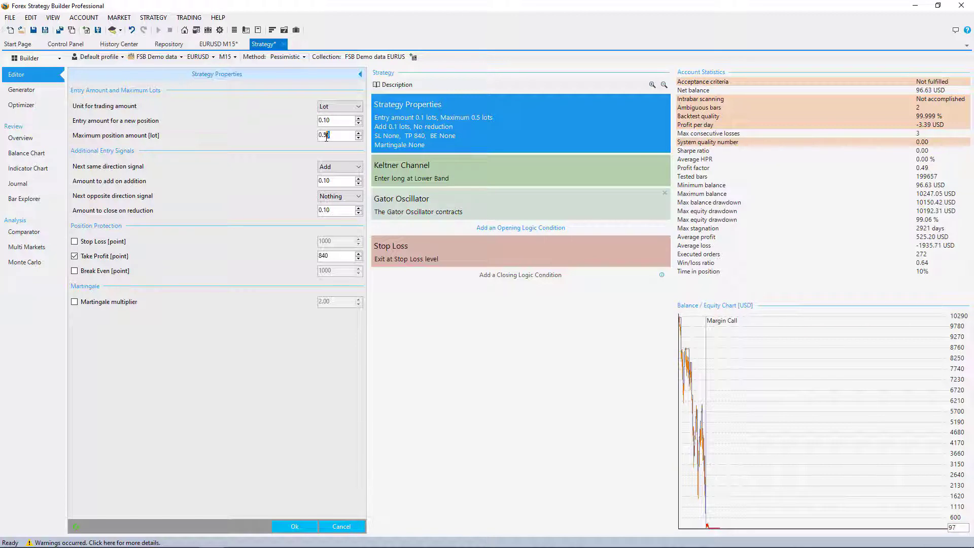
{"action": "type", "text": "40"}
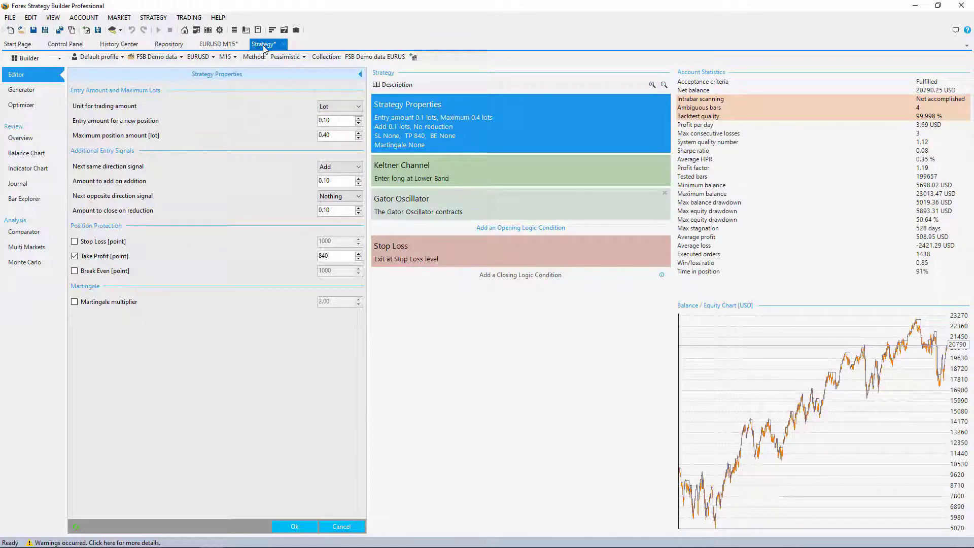
- Browse the stored strategies in the Repository, then return to the Strategy* tab
{"action": "left_click", "coordinate": [169, 46]}
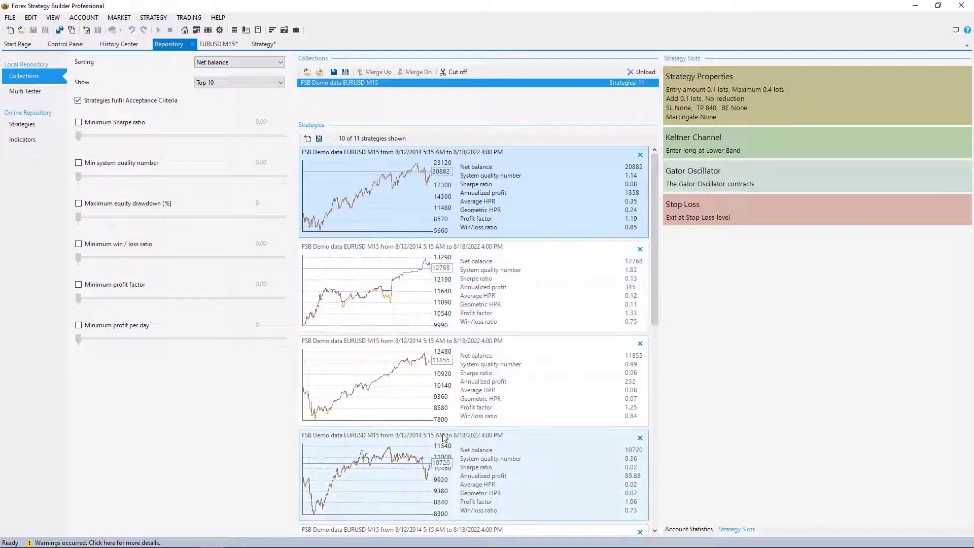
{"action": "scroll", "coordinate": [439, 431], "scroll_direction": "down", "scroll_amount": 10}
{"action": "scroll", "coordinate": [439, 431], "scroll_direction": "up", "scroll_amount": 10}
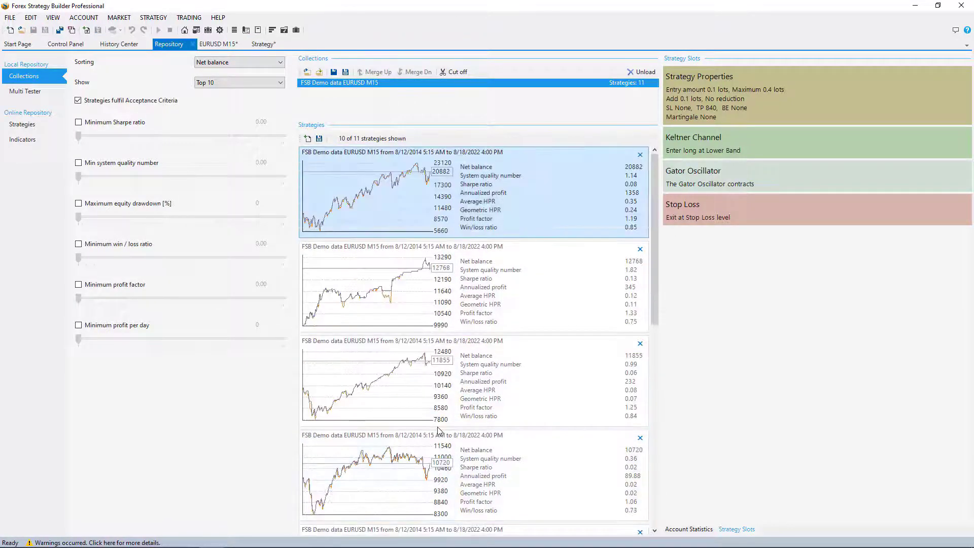
{"action": "left_click", "coordinate": [267, 46]}
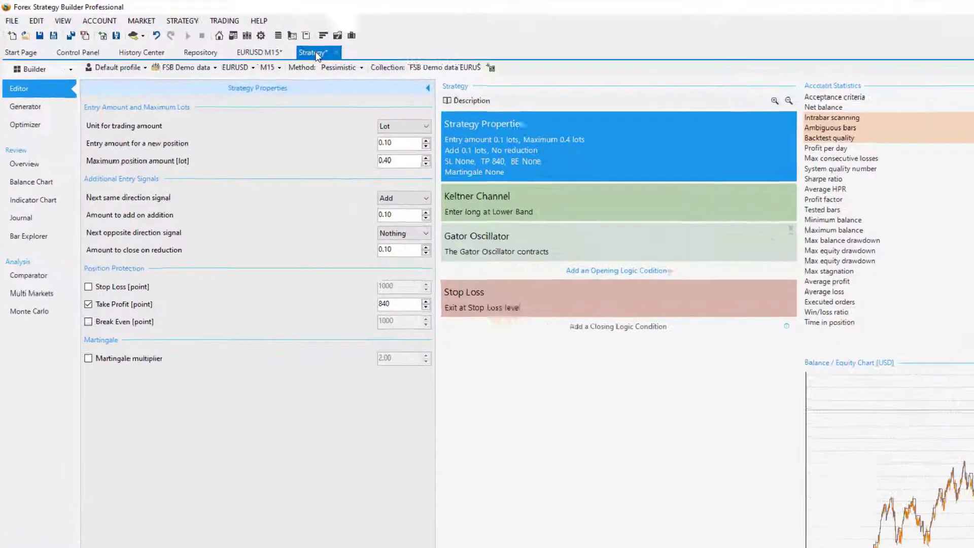
- Save the adjusted strategy via Save As under the file name 'EURUSD M15 1st' in Strategies
{"action": "right_click", "coordinate": [267, 45]}
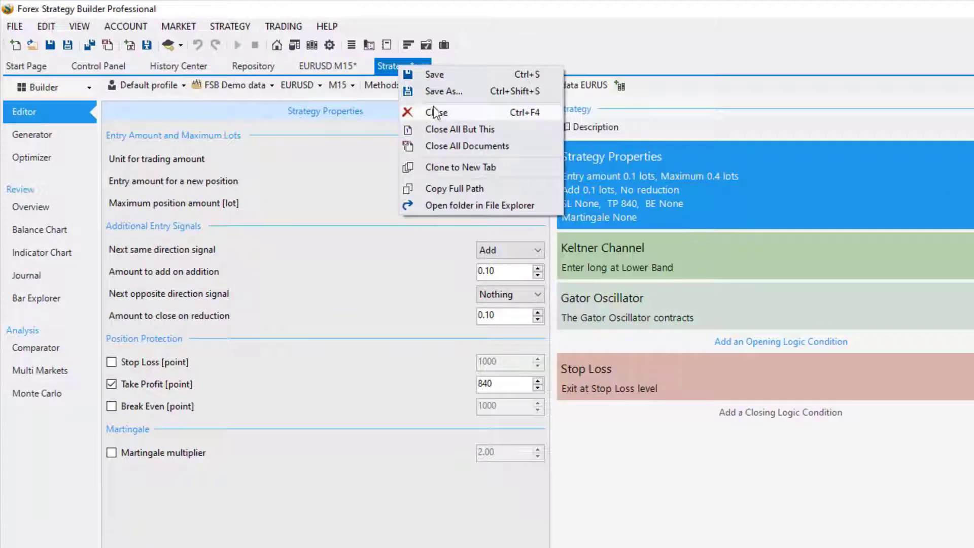
{"action": "left_click", "coordinate": [429, 90]}
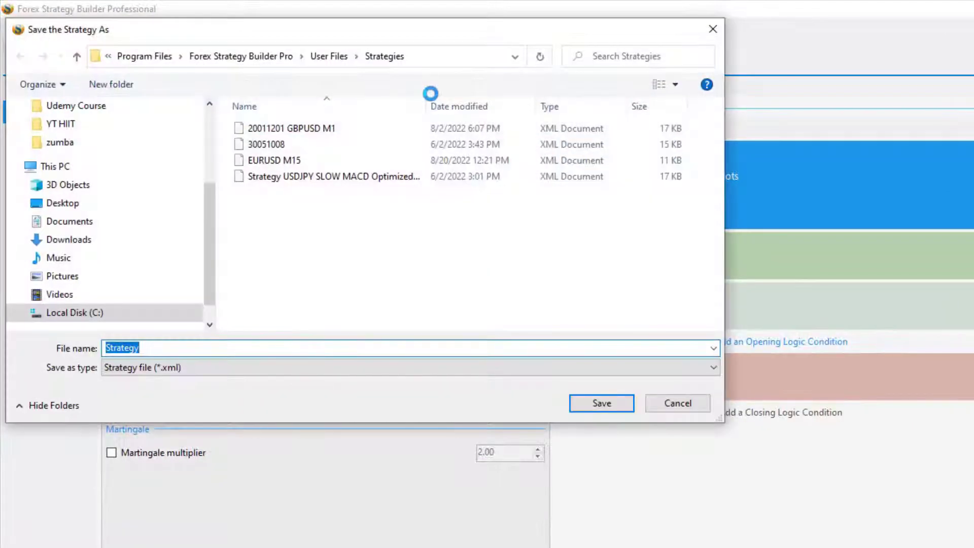
{"action": "type", "text": "EU"}
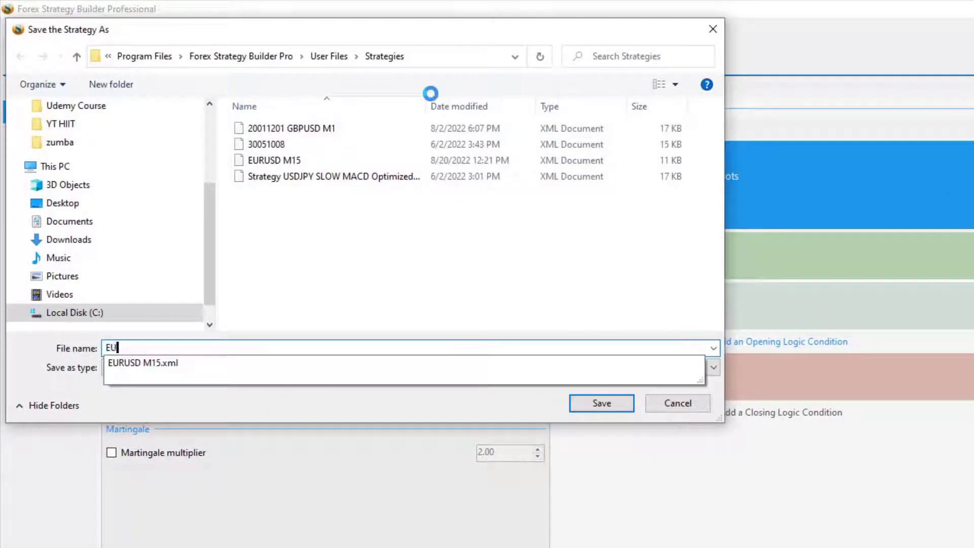
{"action": "type", "text": "RUSD M15 "}
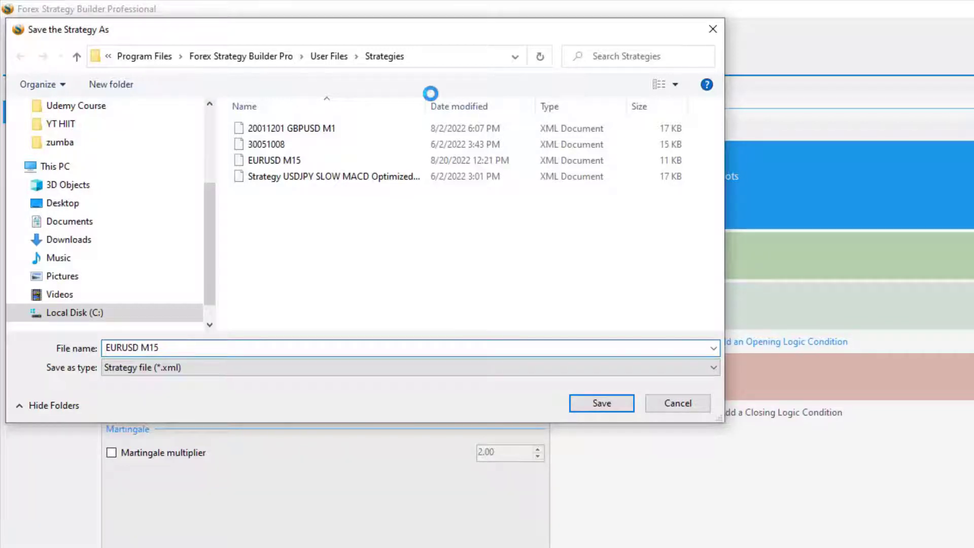
{"action": "type", "text": "1st"}
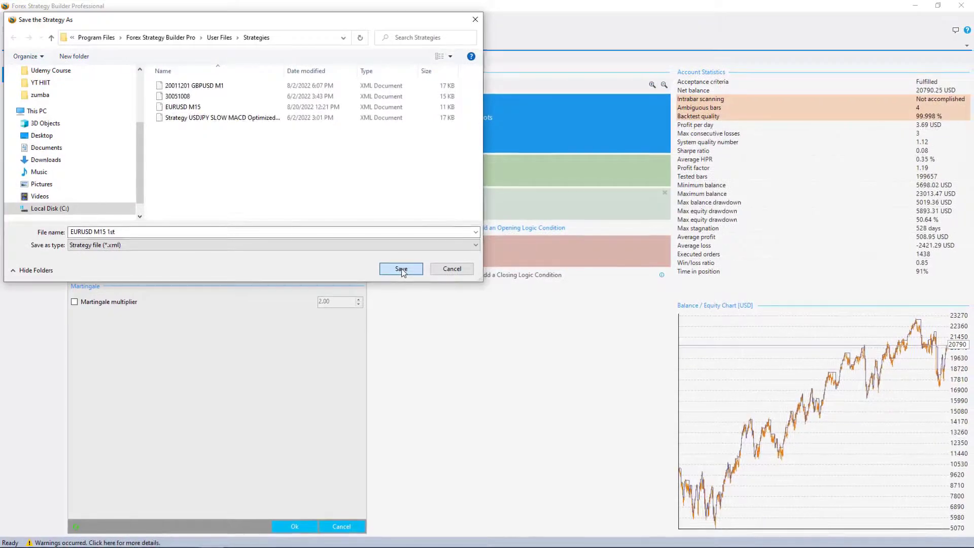
{"action": "left_click", "coordinate": [401, 269]}
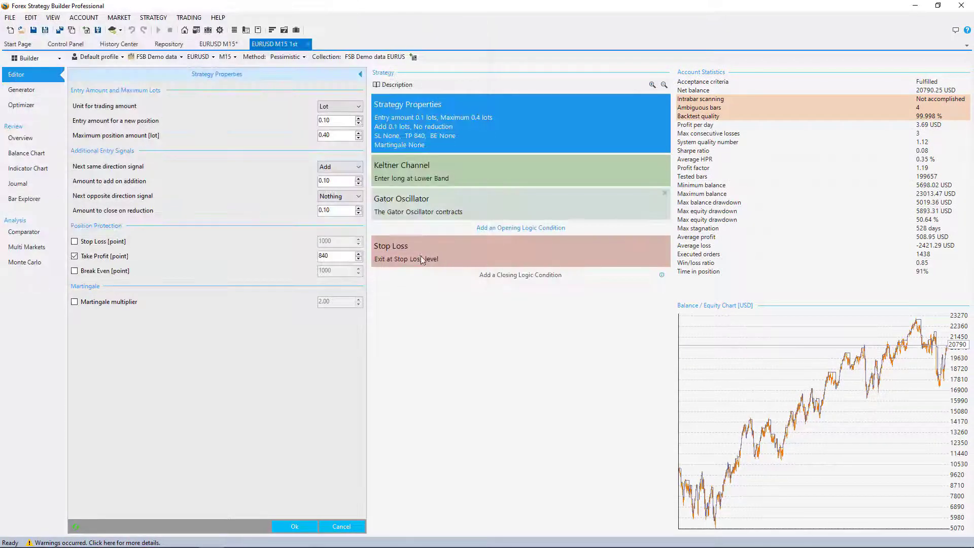